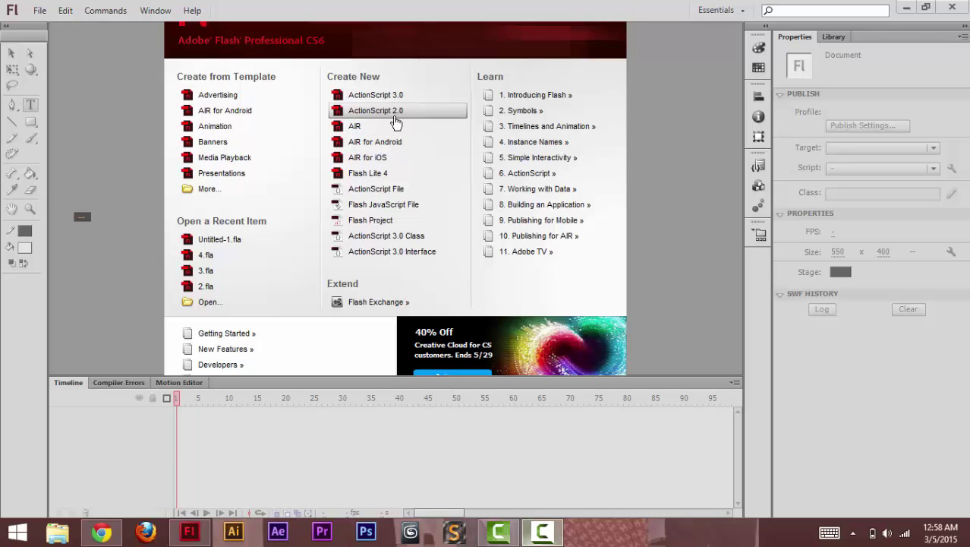
# Create a new ActionScript 3.0 document.
pyautogui.click(378, 97)
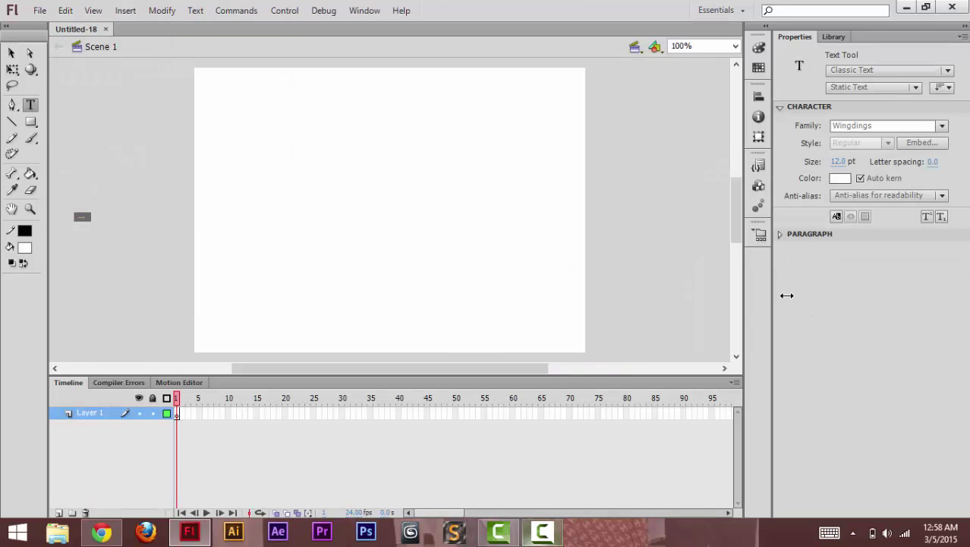
pyautogui.click(841, 179)
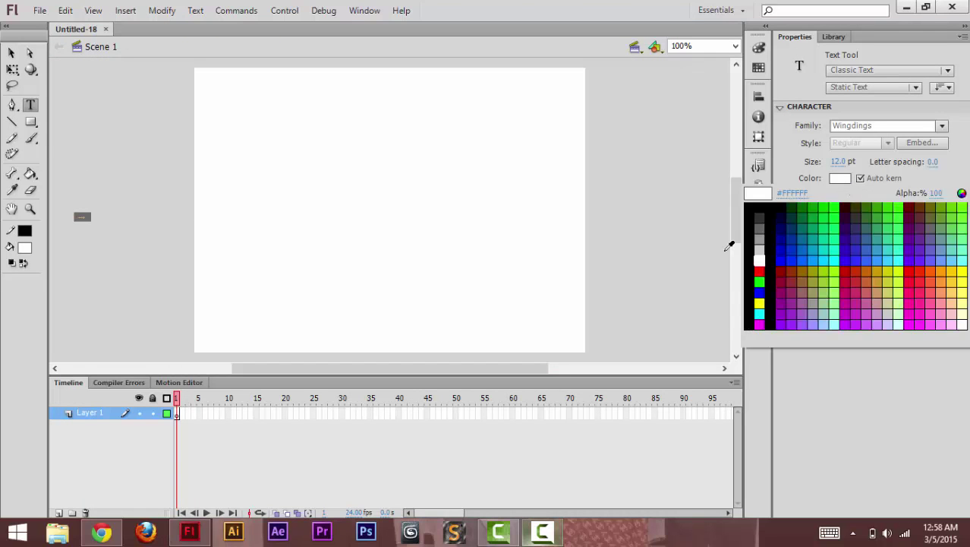
pyautogui.click(760, 223)
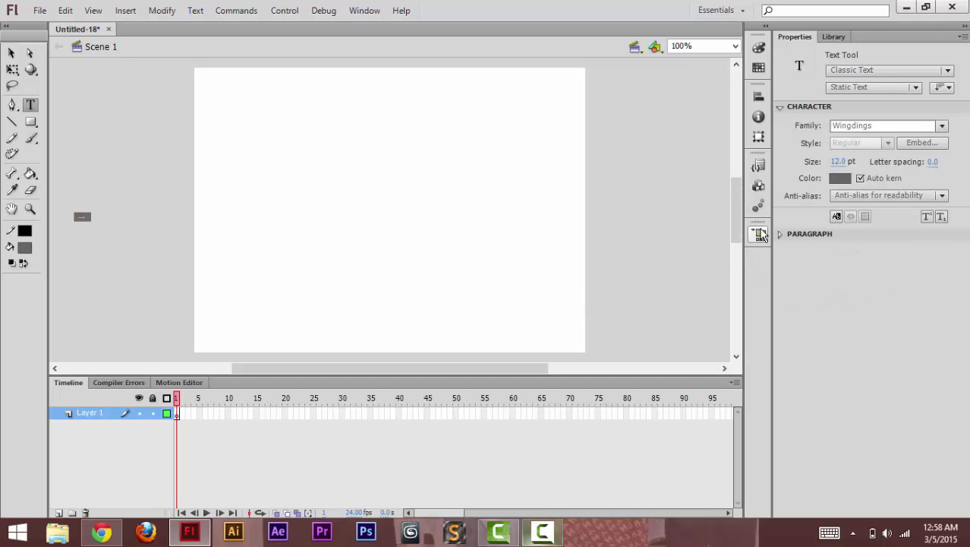
pyautogui.click(433, 249)
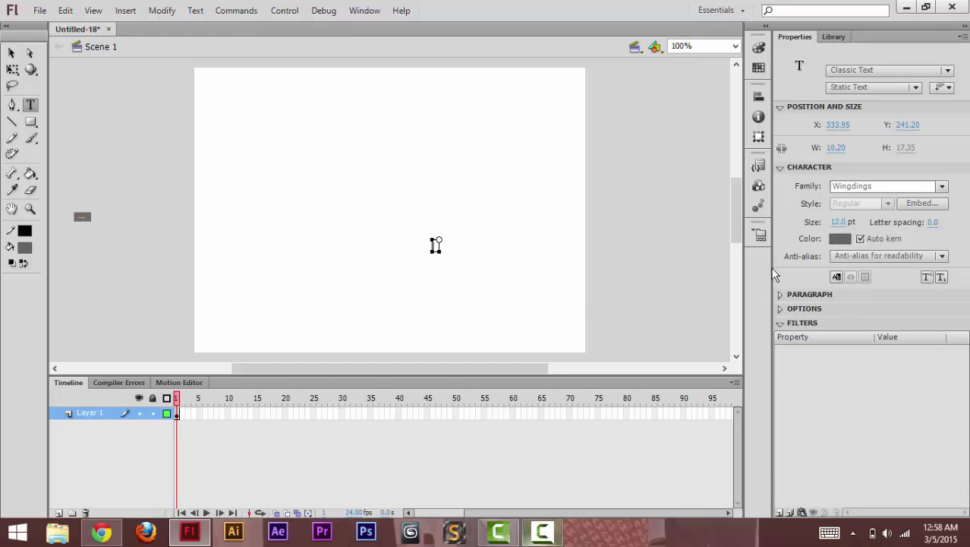
pyautogui.click(11, 54)
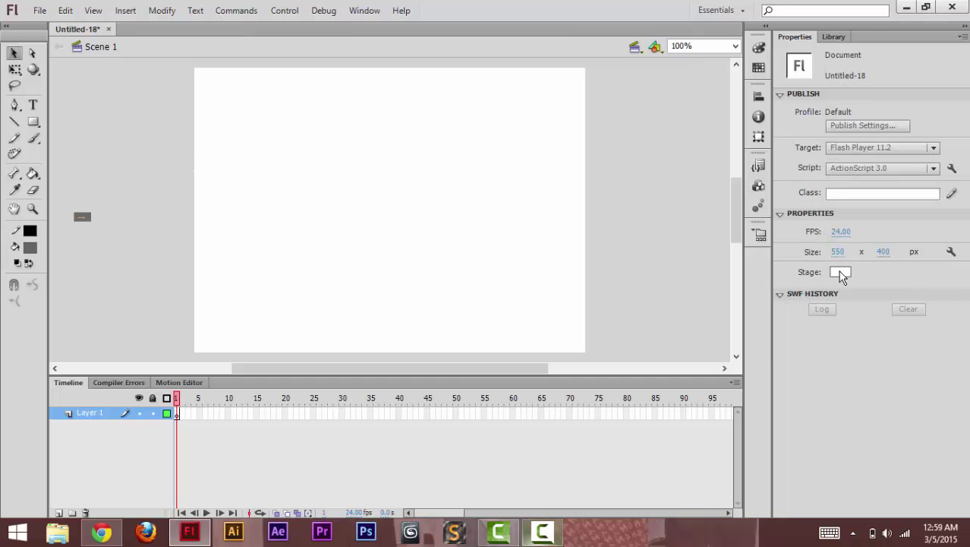
# Set the document's stage colour to dark grey.
pyautogui.click(840, 272)
pyautogui.click(764, 318)
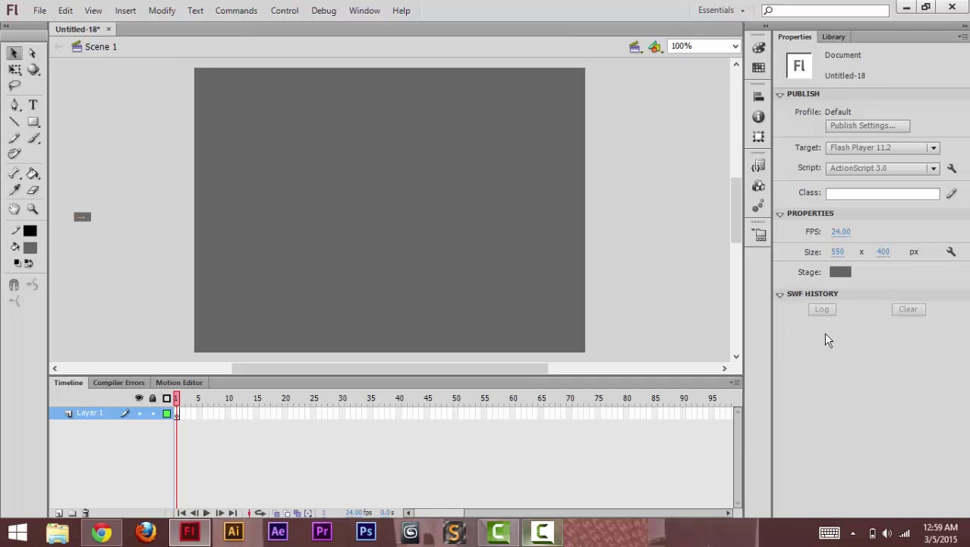
# Place an airplane symbol as Wingdings static text near the stage's left side, then enlarge and rotate it to about 137 × 138 px.
pyautogui.click(32, 105)
pyautogui.click(255, 228)
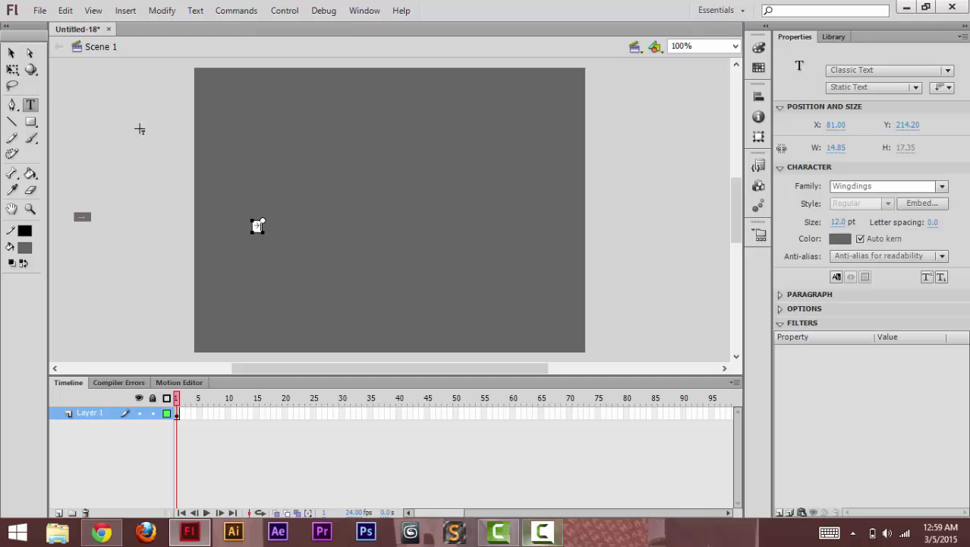
pyautogui.click(12, 69)
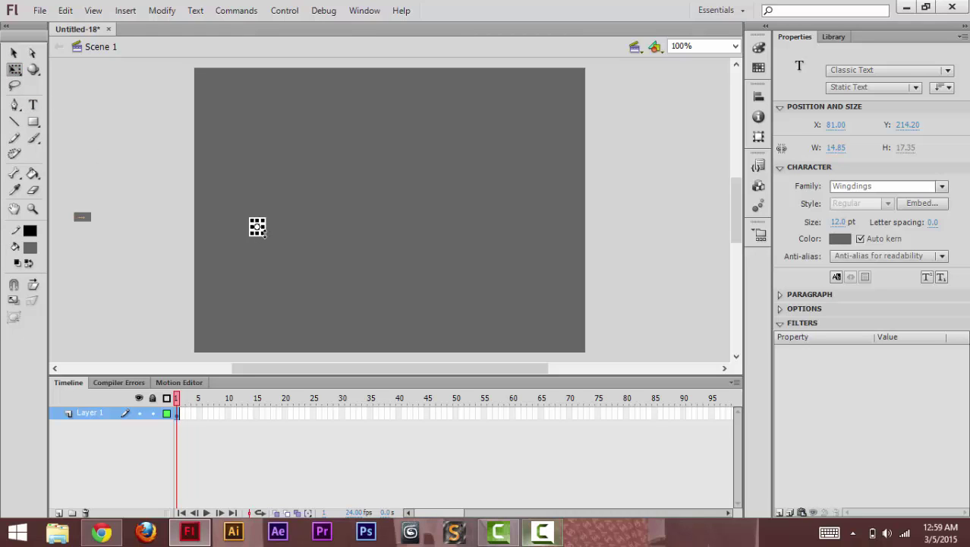
pyautogui.moveTo(268, 238); pyautogui.dragTo(258, 296)
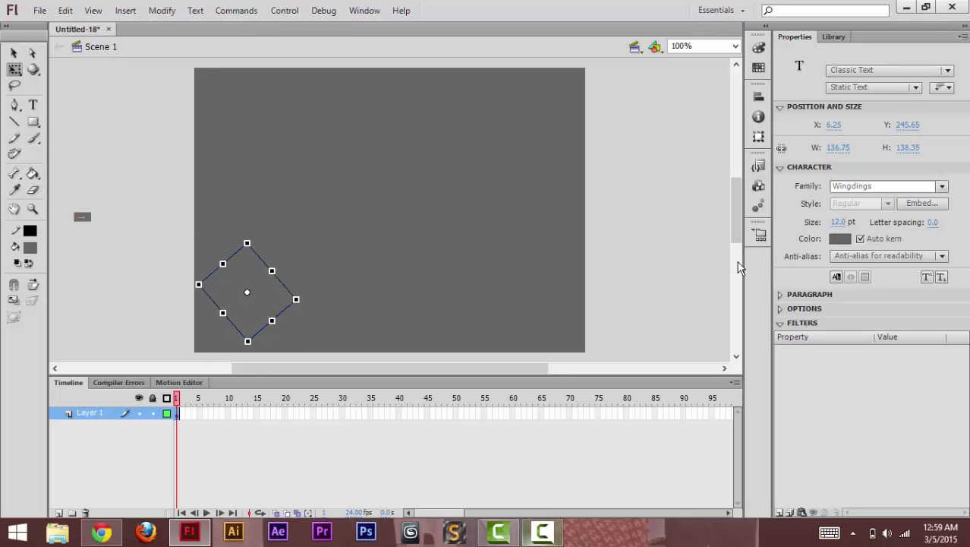
# Set the airplane symbol's text colour to white.
pyautogui.click(840, 238)
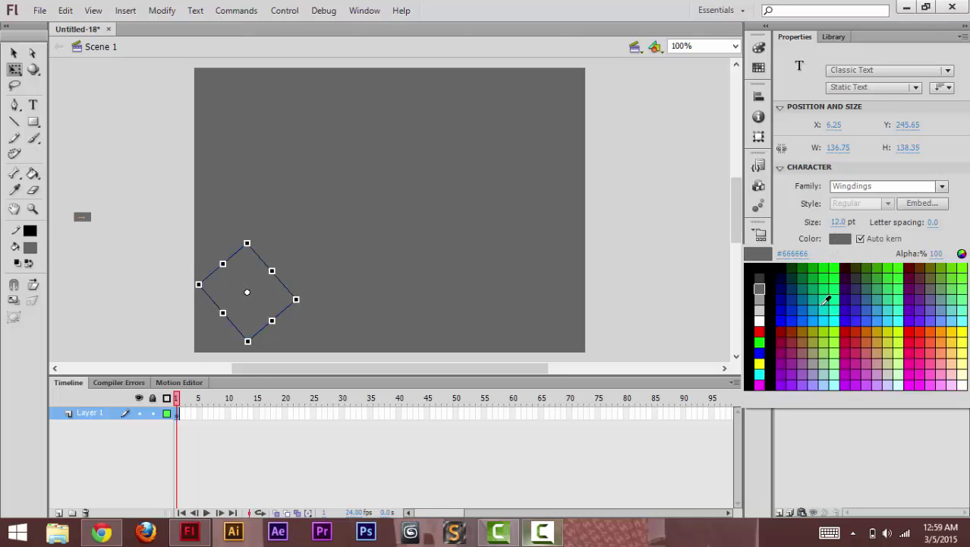
pyautogui.click(759, 312)
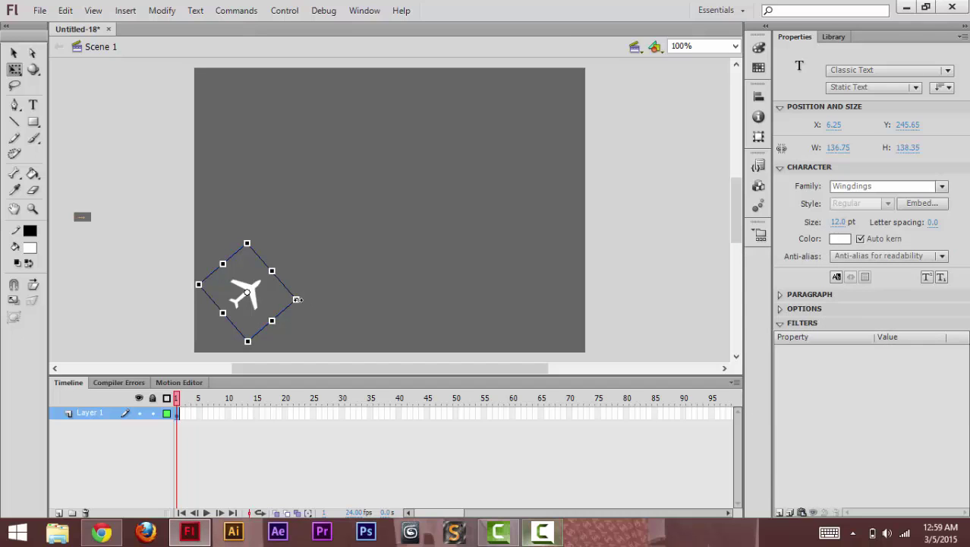
# Rotate the airplane to face horizontally right and move it against the stage's left edge, at about X 0, Y 90.
pyautogui.moveTo(246, 292); pyautogui.dragTo(245, 201)
pyautogui.moveTo(244, 263); pyautogui.dragTo(243, 160)
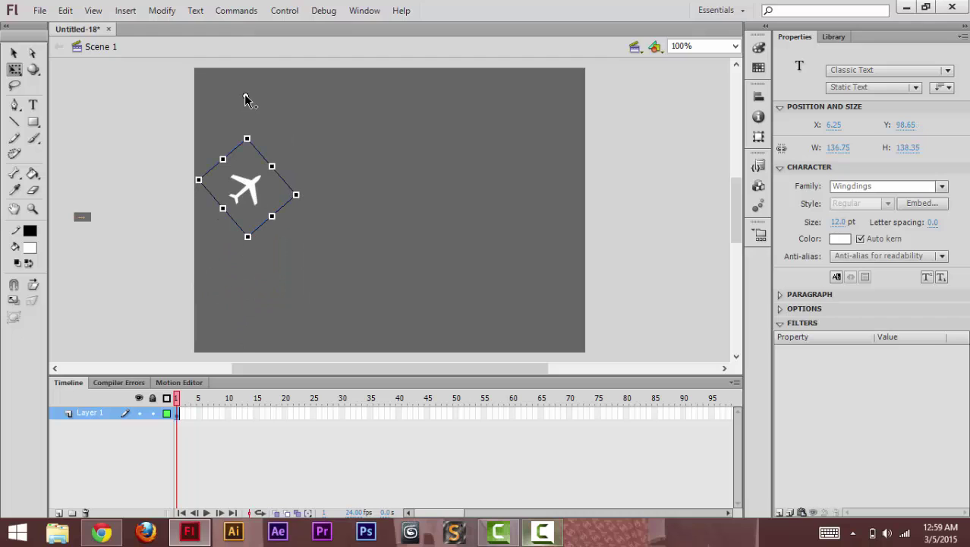
pyautogui.moveTo(296, 194); pyautogui.dragTo(303, 219)
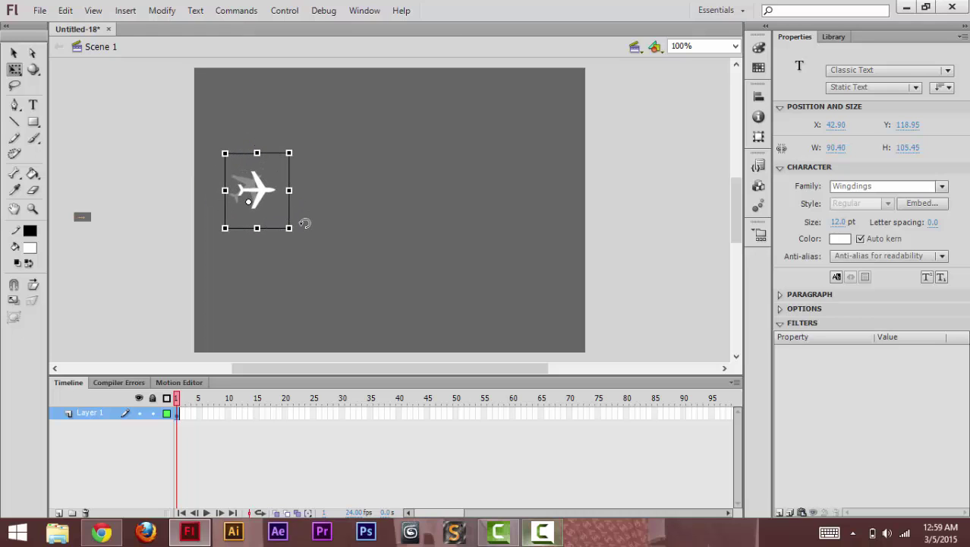
pyautogui.moveTo(244, 190); pyautogui.dragTo(235, 167)
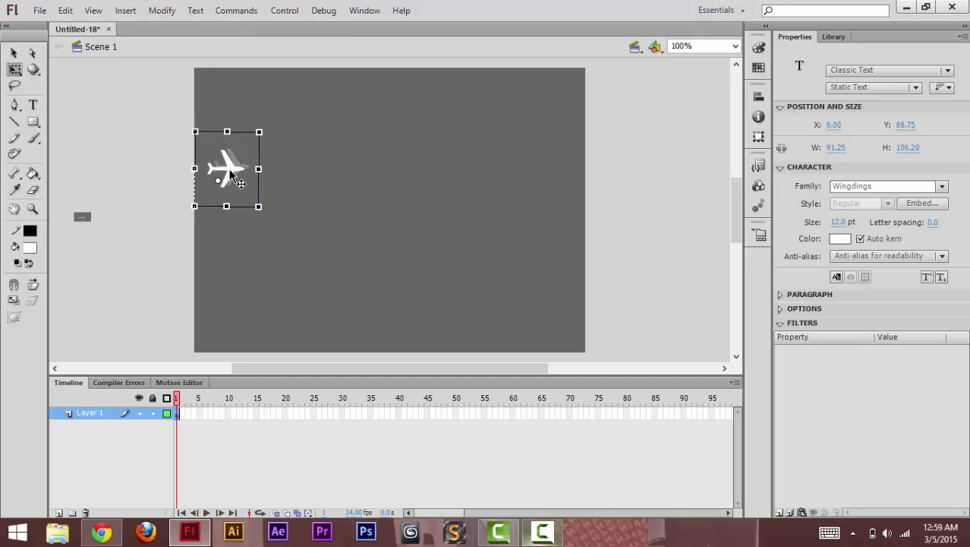
pyautogui.click(286, 259)
pyautogui.moveTo(235, 173); pyautogui.dragTo(228, 175)
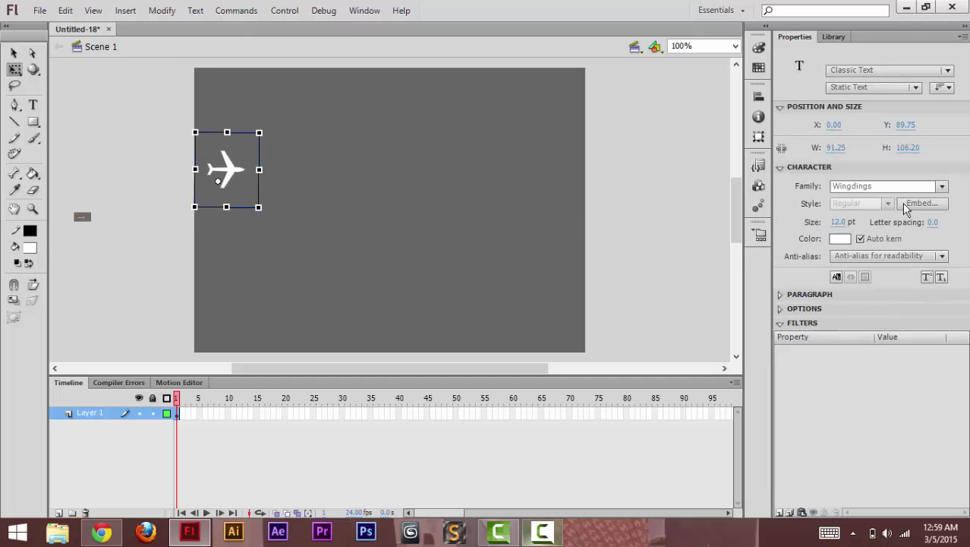
# Try black and yellow as the airplane's colour, set it back to white and deselect it.
pyautogui.click(840, 238)
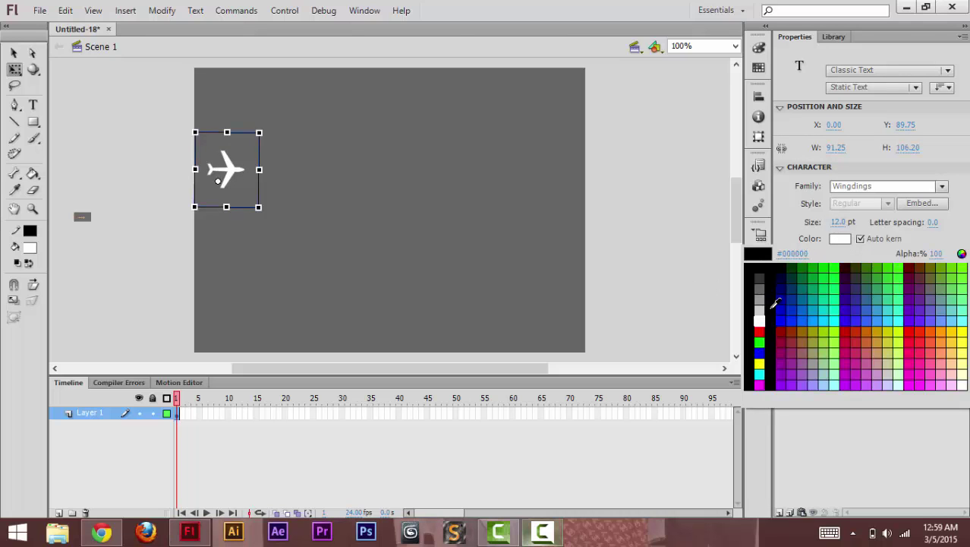
pyautogui.click(768, 303)
pyautogui.click(840, 238)
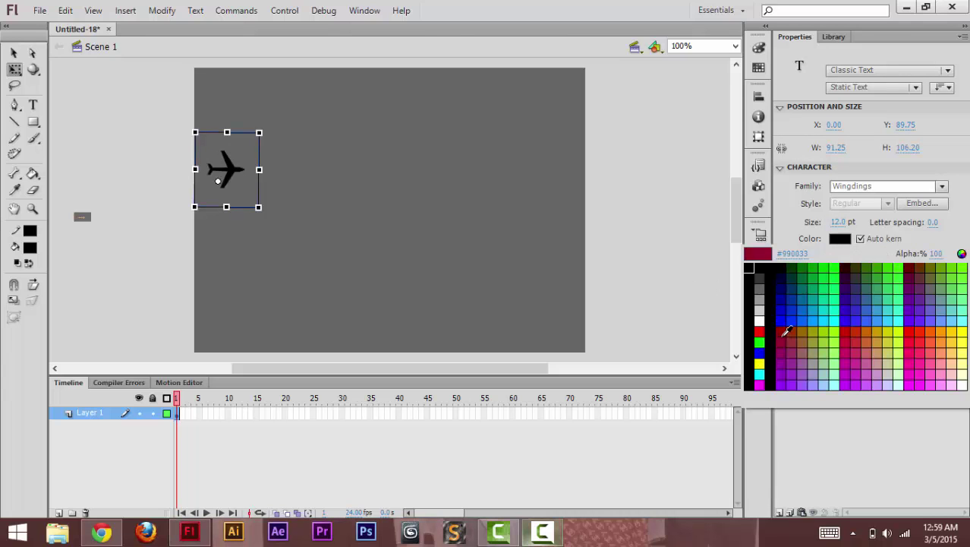
pyautogui.click(765, 371)
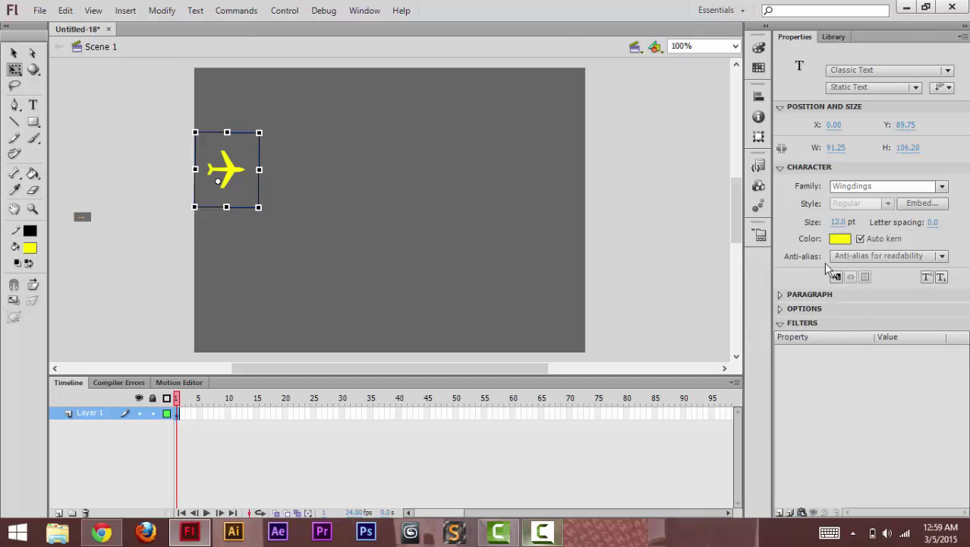
pyautogui.click(841, 239)
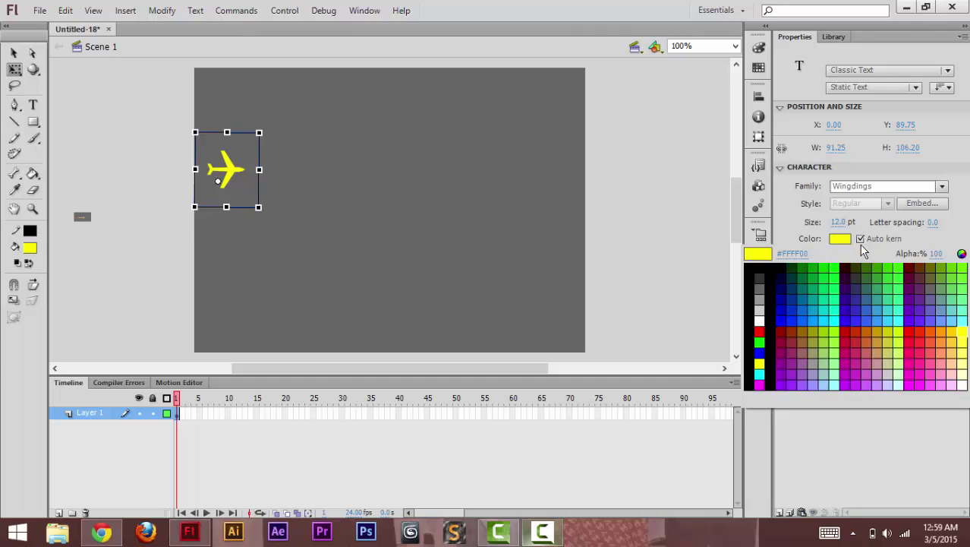
pyautogui.click(760, 320)
pyautogui.click(348, 225)
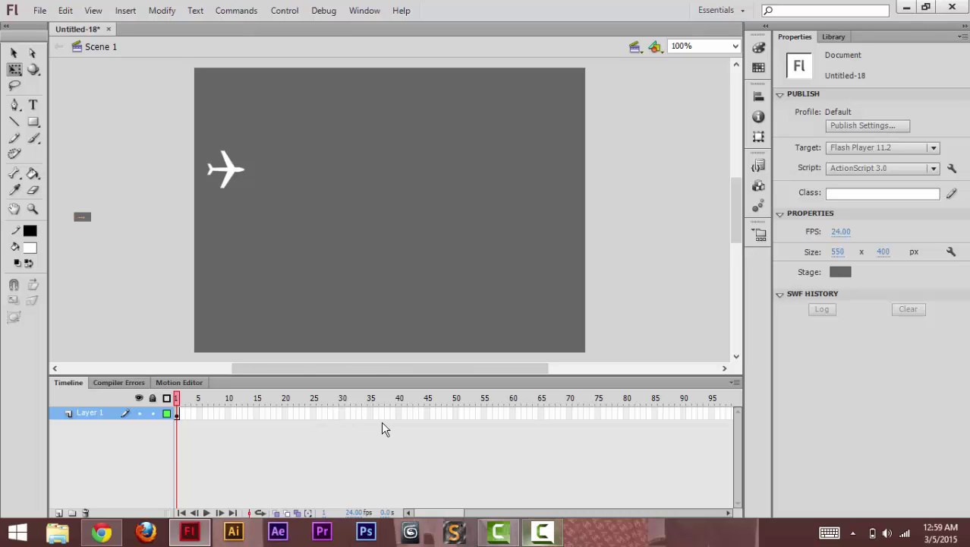
# Insert a keyframe at frame 60 of Layer 1 and return to frame 1.
pyautogui.rightClick(515, 416)
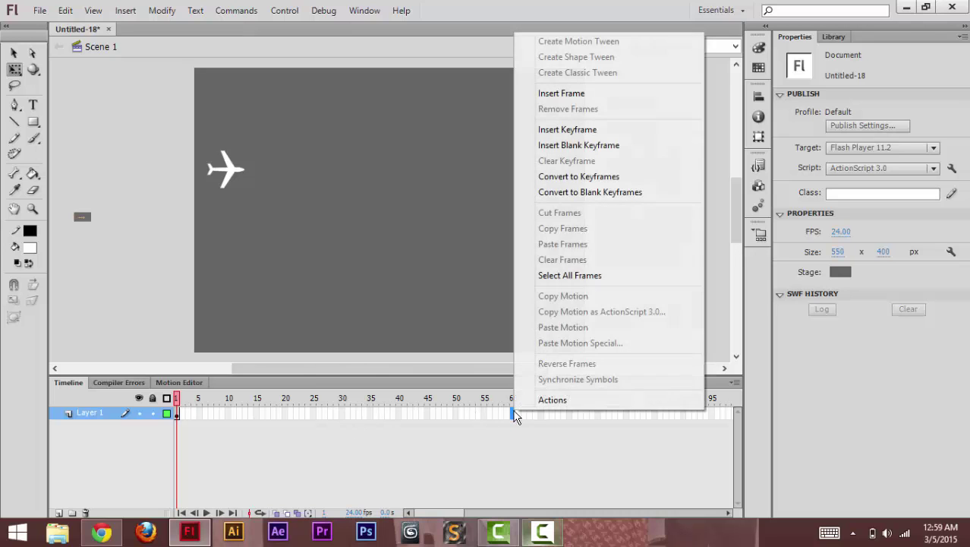
pyautogui.click(596, 133)
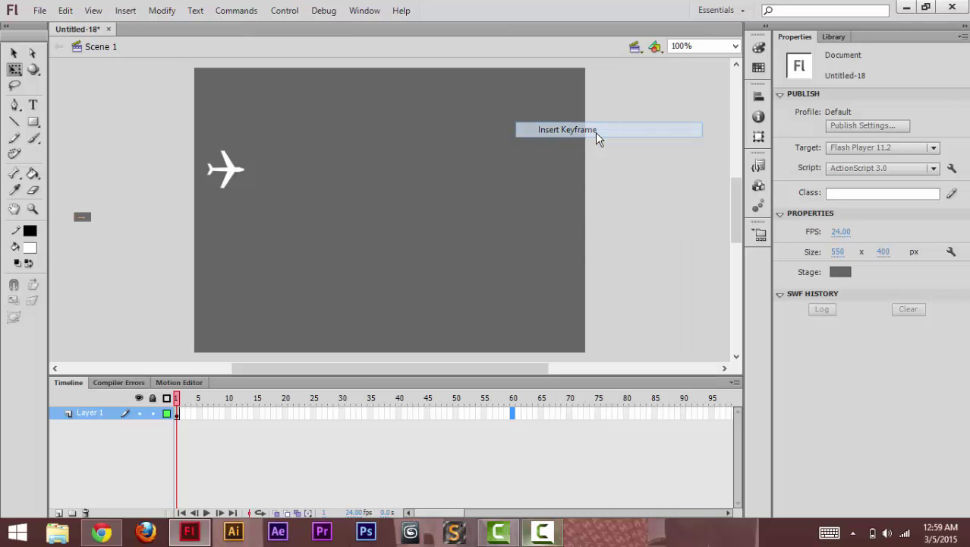
pyautogui.click(246, 354)
pyautogui.click(178, 414)
pyautogui.click(249, 434)
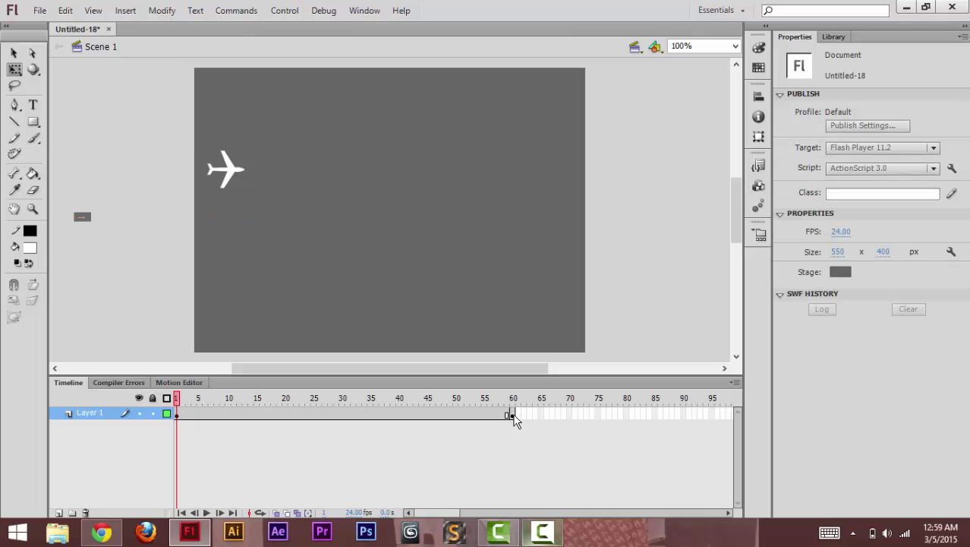
# At frame 60, move the airplane across to the stage's right side, at about X 464, Y 76.
pyautogui.click(513, 414)
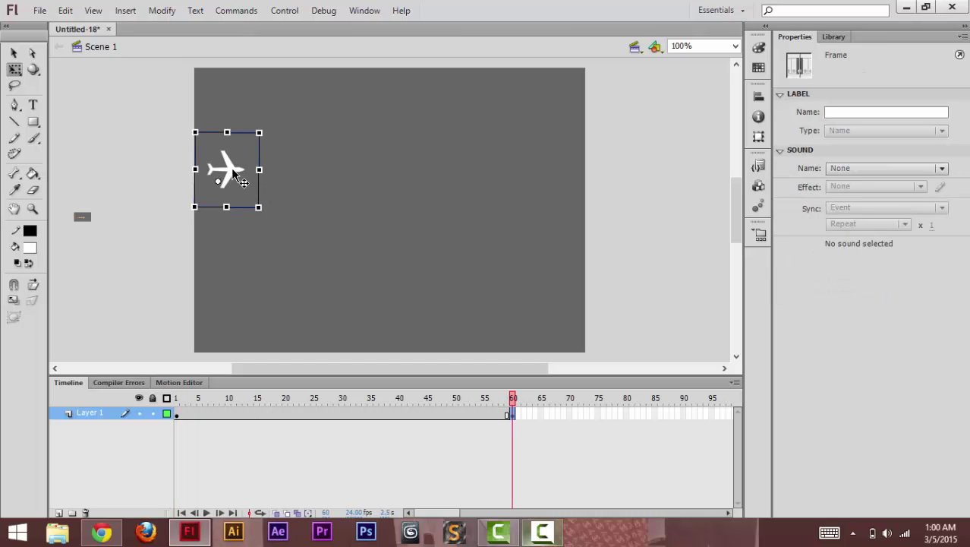
pyautogui.moveTo(235, 175); pyautogui.dragTo(563, 162)
pyautogui.click(564, 235)
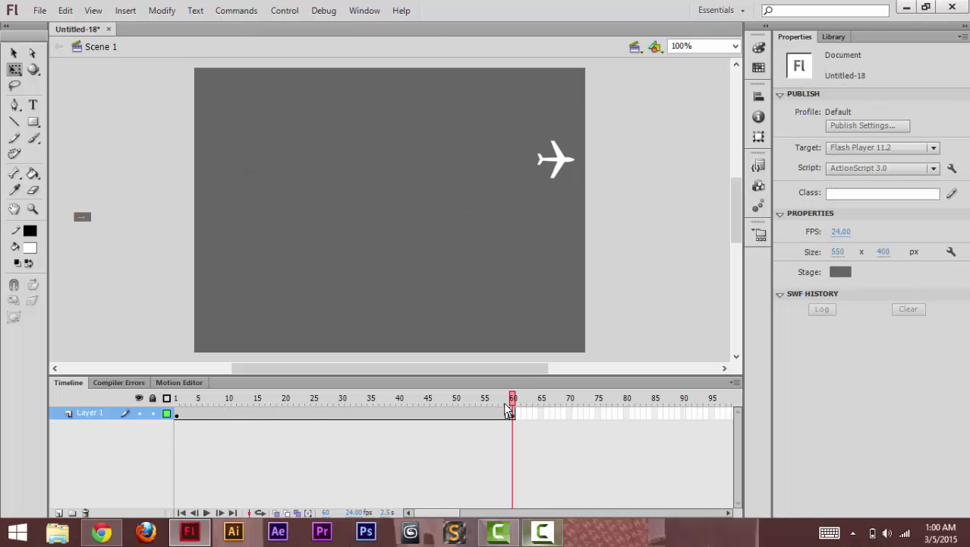
# Compare the airplane's position at frames 1 and 60, test the movie and close the preview.
pyautogui.click(177, 415)
pyautogui.click(289, 304)
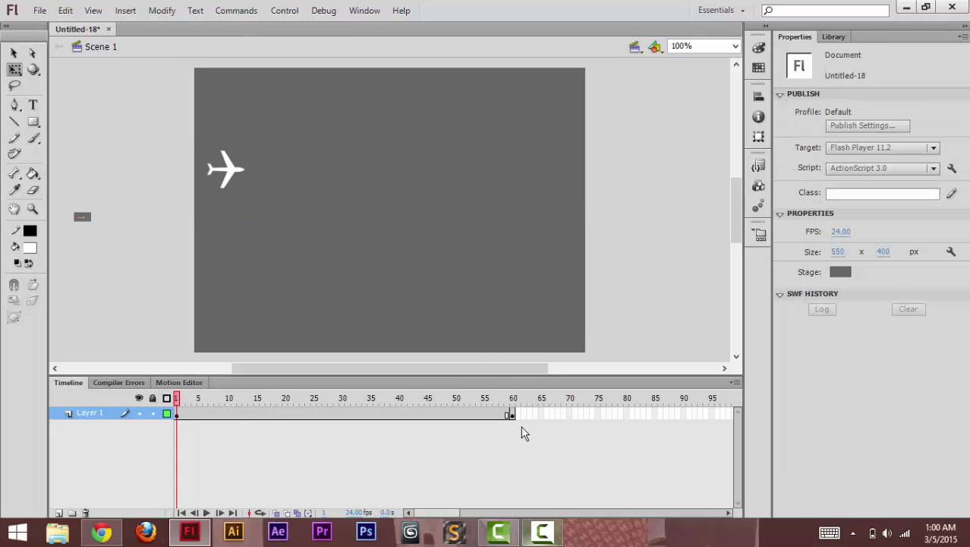
pyautogui.click(513, 415)
pyautogui.click(550, 249)
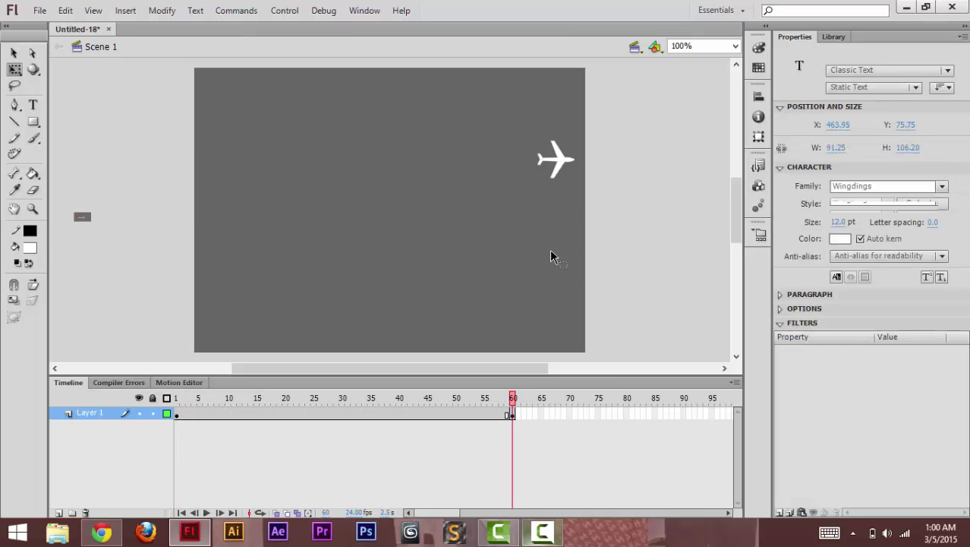
pyautogui.click(286, 11)
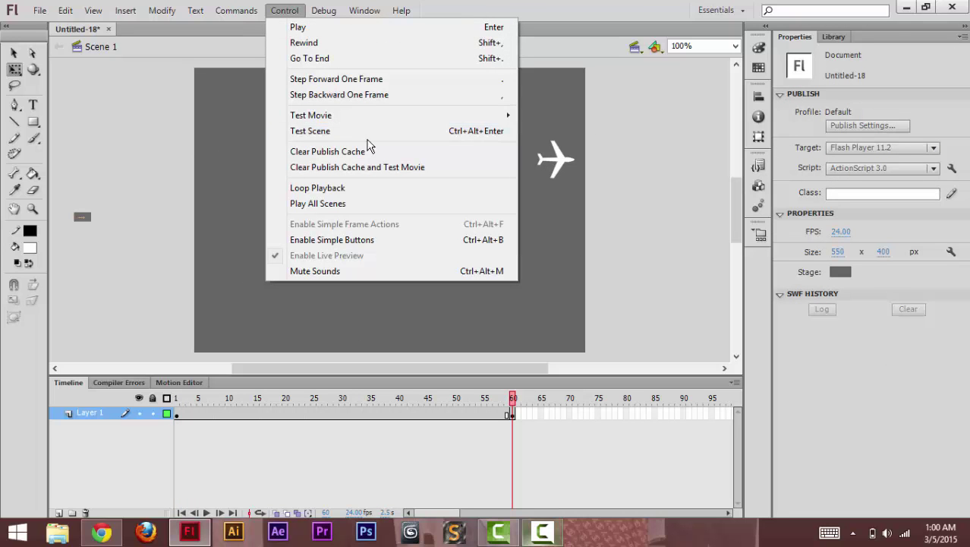
pyautogui.moveTo(490, 117)
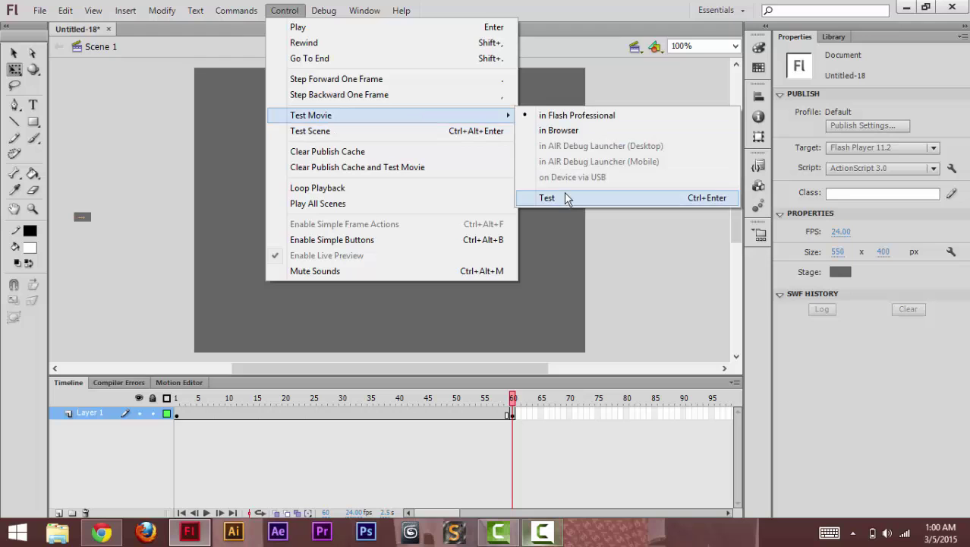
pyautogui.click(564, 197)
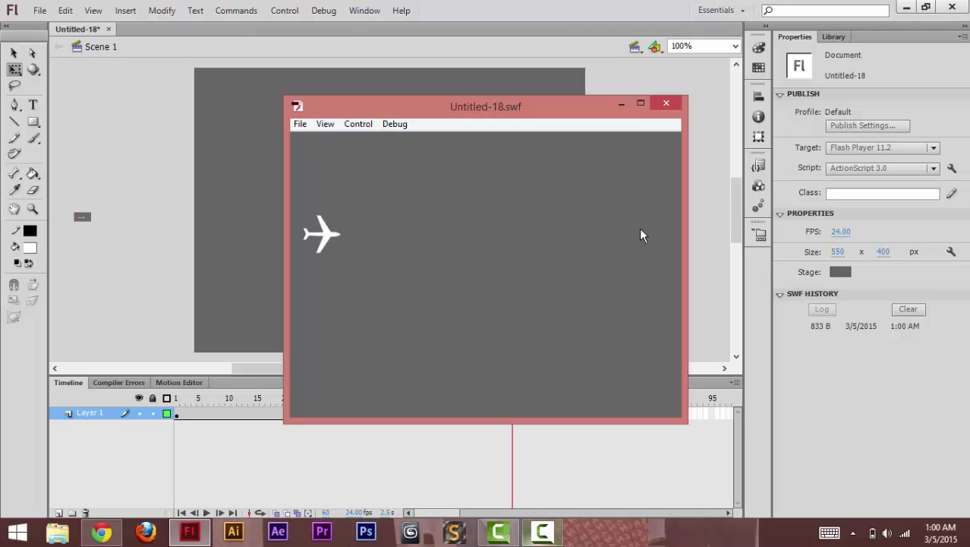
pyautogui.click(667, 105)
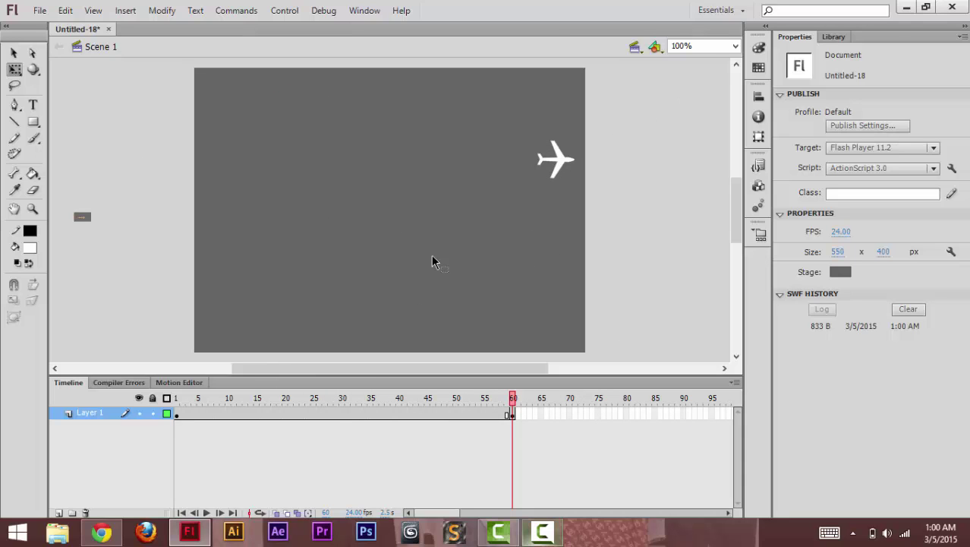
# Create a classic tween on Layer 1 between the keyframes at frames 1 and 60.
pyautogui.click(342, 403)
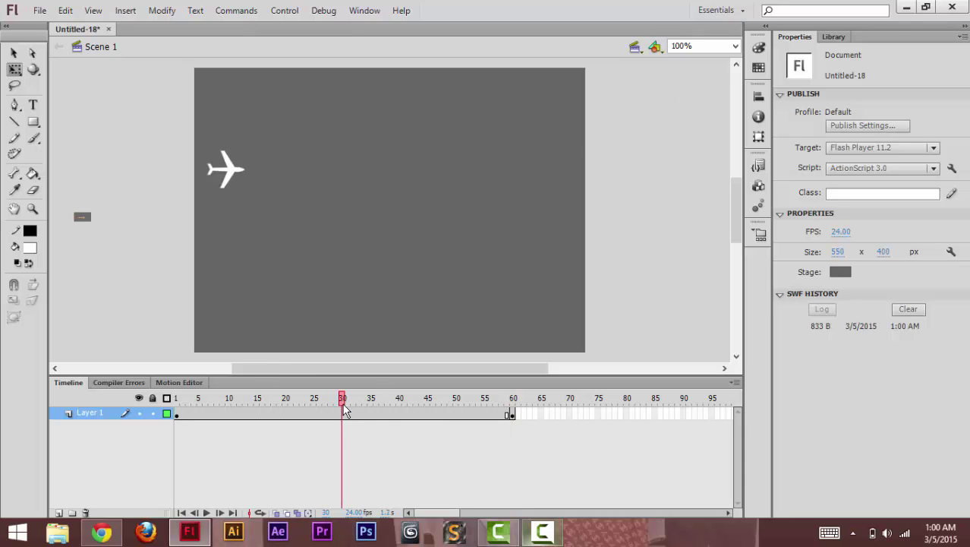
pyautogui.rightClick(343, 416)
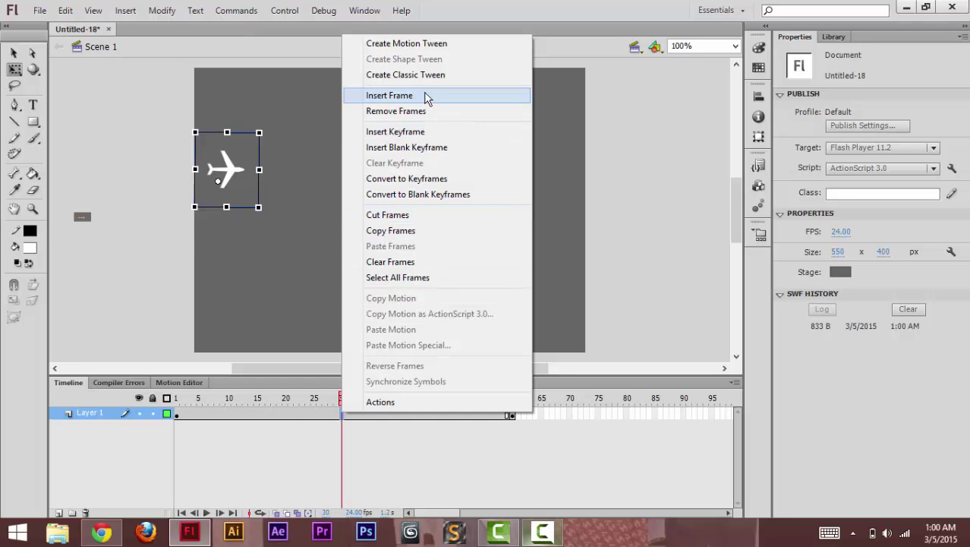
pyautogui.click(431, 74)
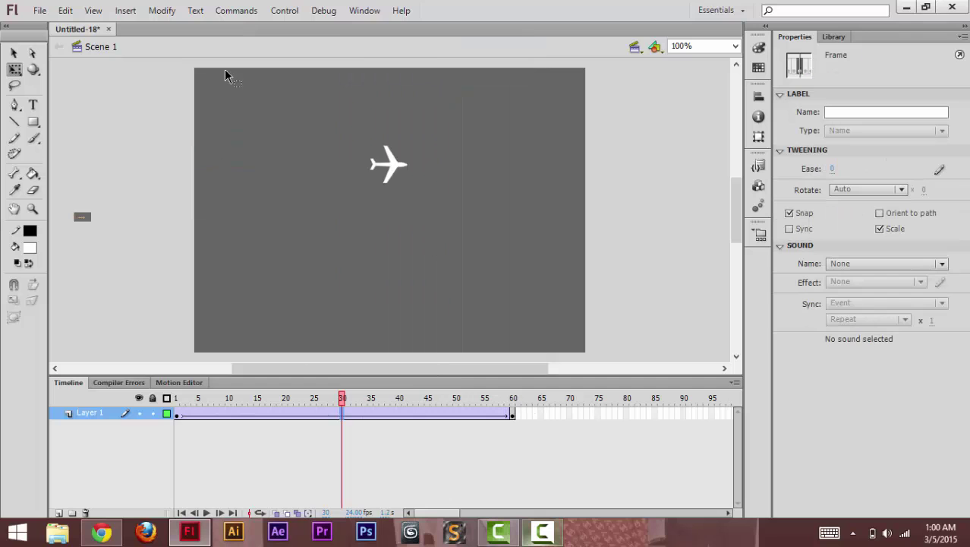
# Test the movie to preview the airplane's classic tween and close the preview.
pyautogui.click(285, 10)
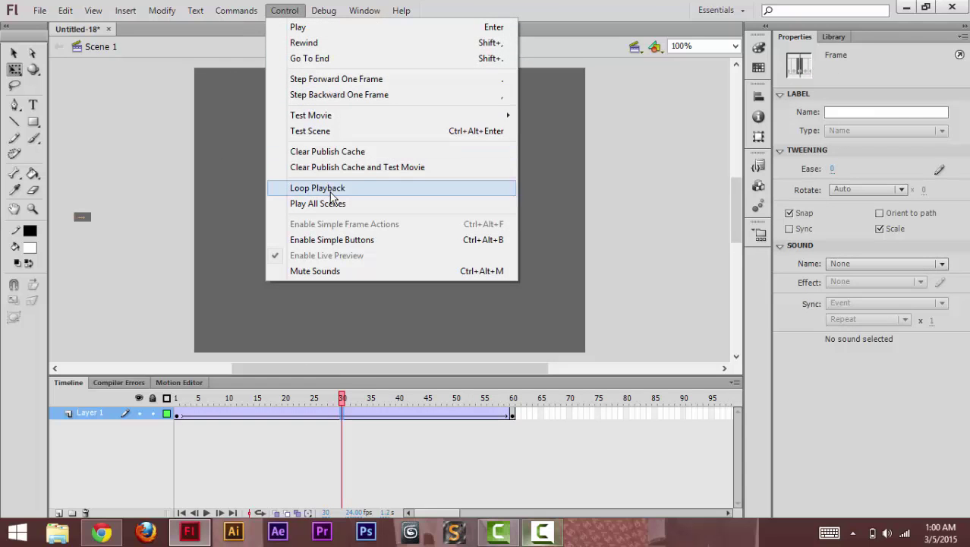
pyautogui.moveTo(348, 116)
pyautogui.click(596, 199)
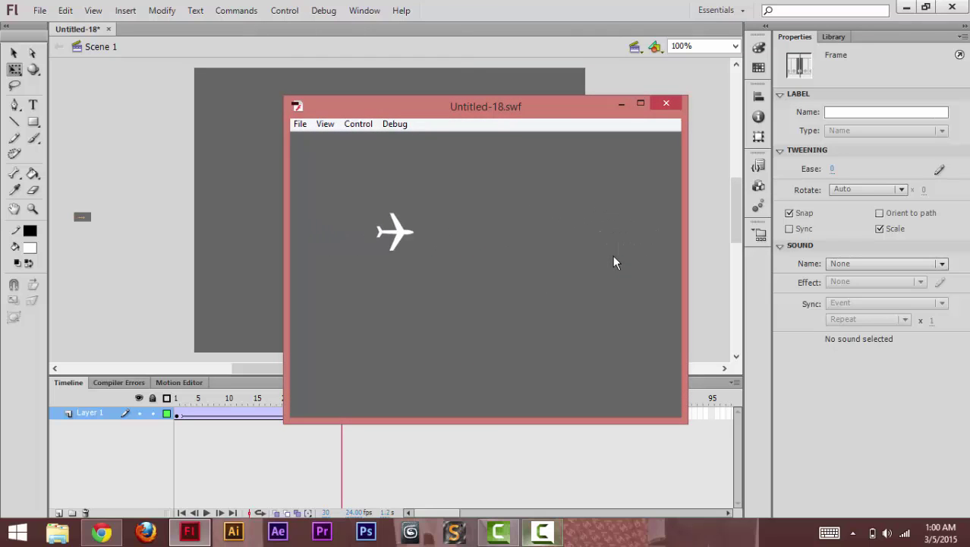
pyautogui.click(665, 104)
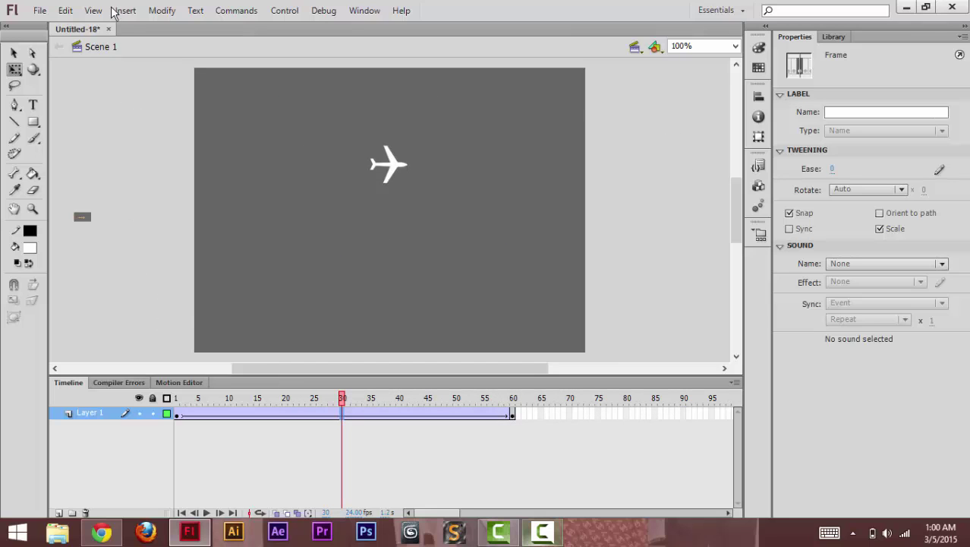
# Add a classic motion guide layer above Layer 1, return to frame 1 and clear the selection.
pyautogui.rightClick(95, 416)
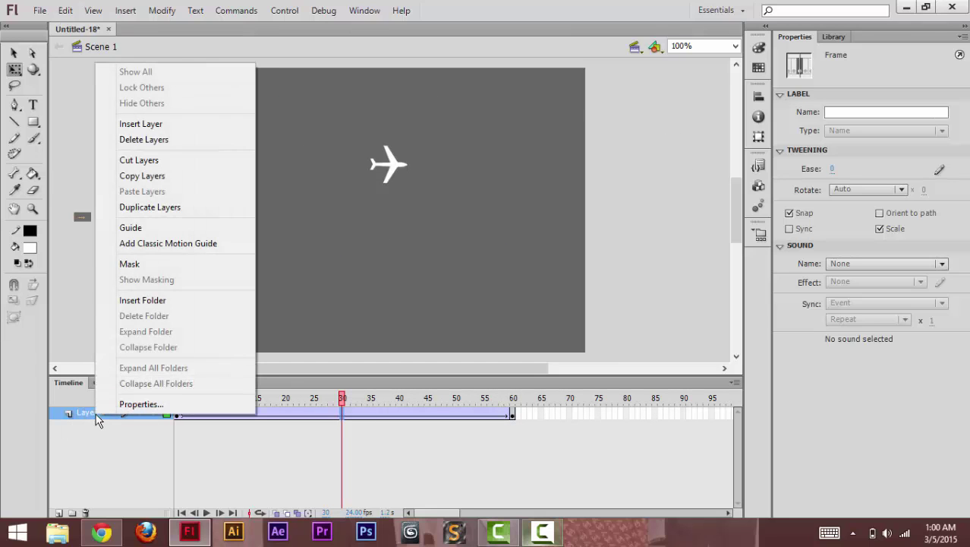
pyautogui.click(167, 243)
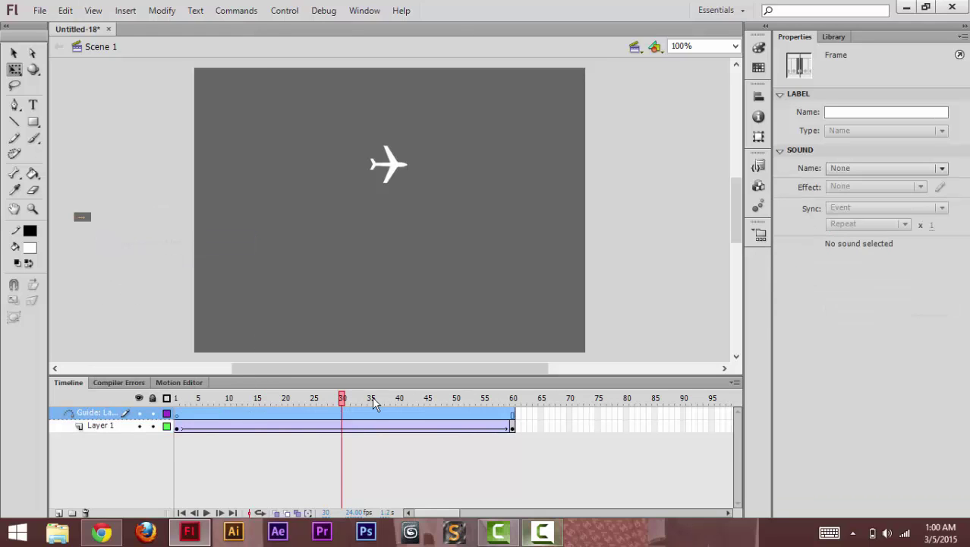
pyautogui.moveTo(342, 401); pyautogui.dragTo(176, 411)
pyautogui.click(85, 328)
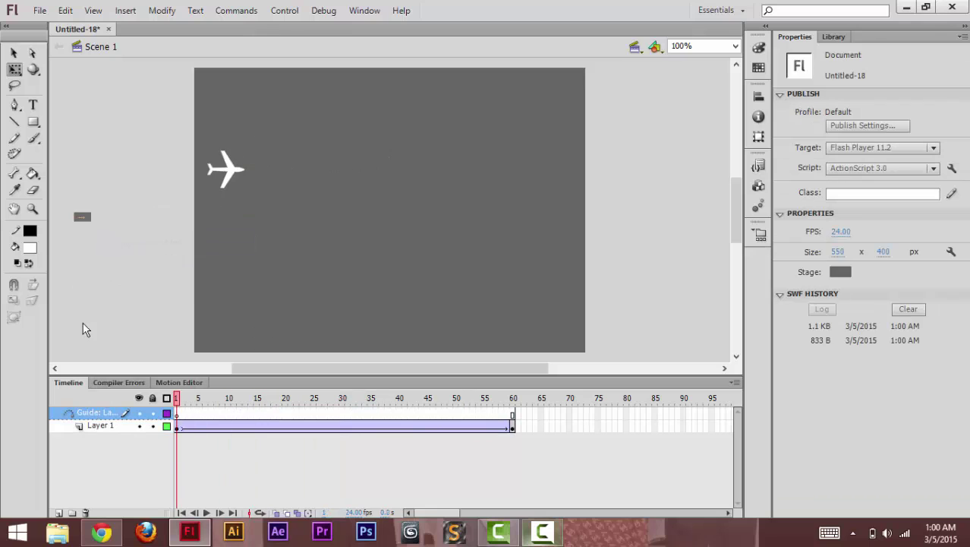
# With the Pen tool, draw a wavy path about 422 by 89 px on the guide layer, from the airplane toward the stage's upper right.
pyautogui.click(13, 106)
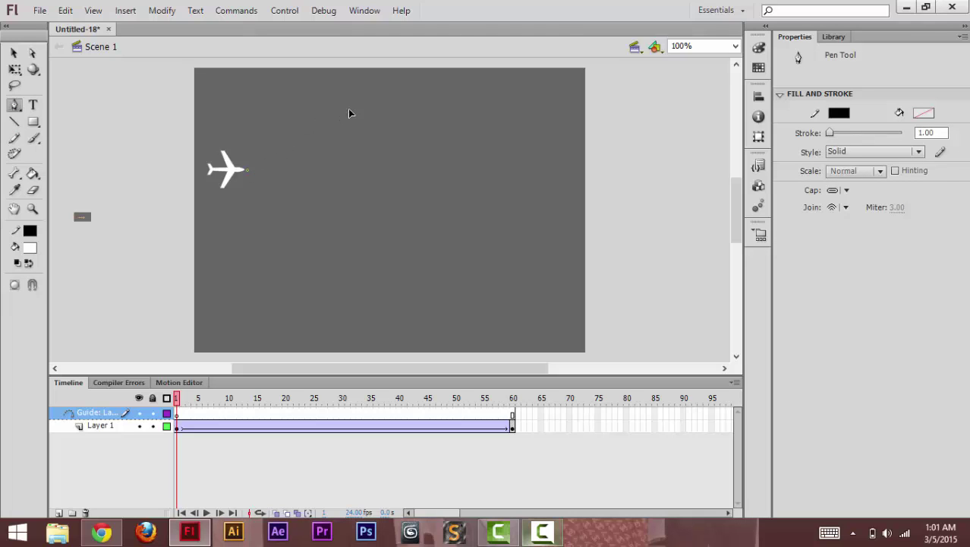
pyautogui.doubleClick(392, 100)
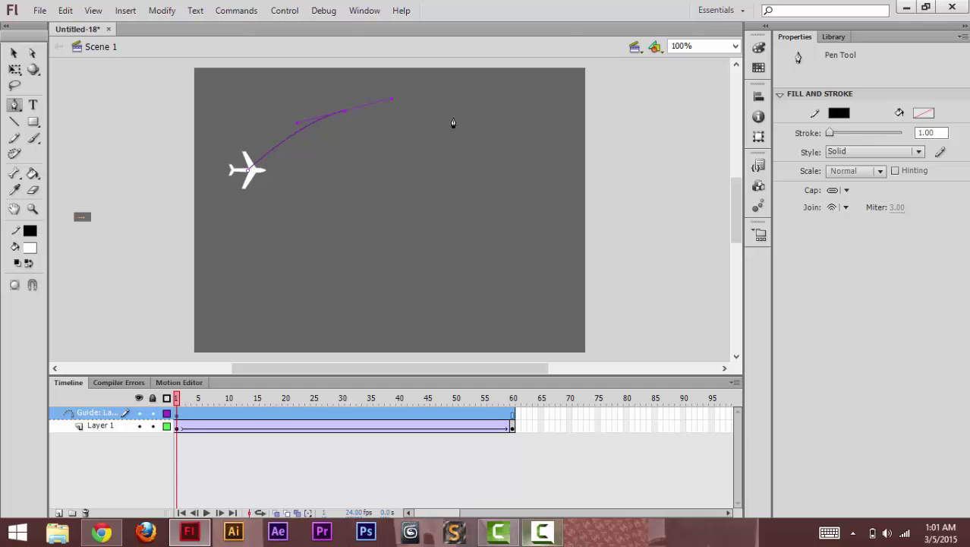
pyautogui.click(501, 139)
# Select the wavy guide path and smooth it several times.
pyautogui.click(14, 53)
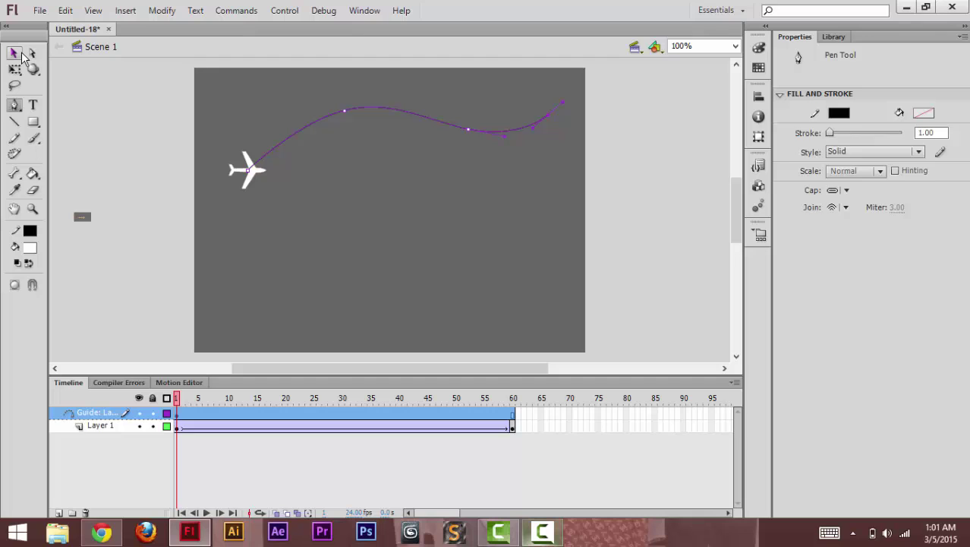
pyautogui.click(362, 110)
pyautogui.click(35, 285)
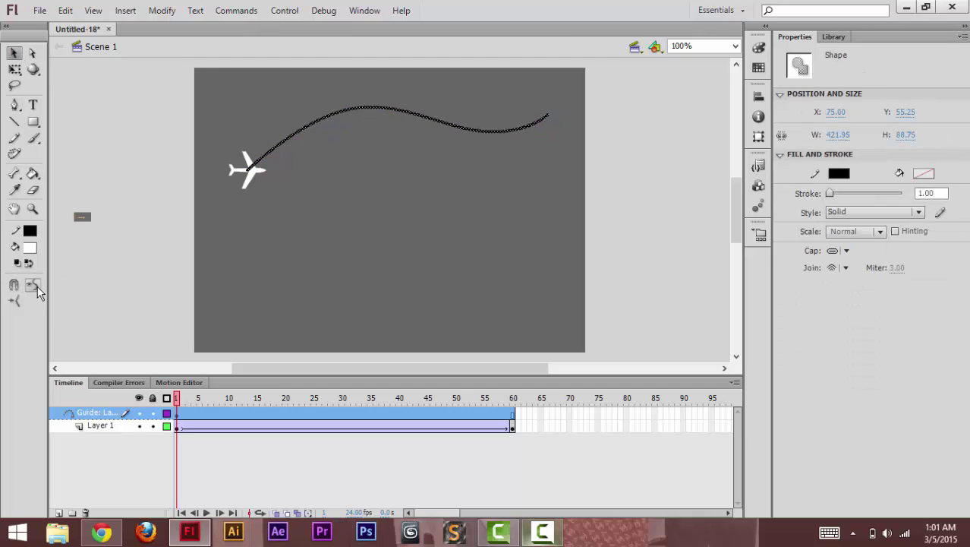
pyautogui.click(36, 287)
pyautogui.click(36, 286)
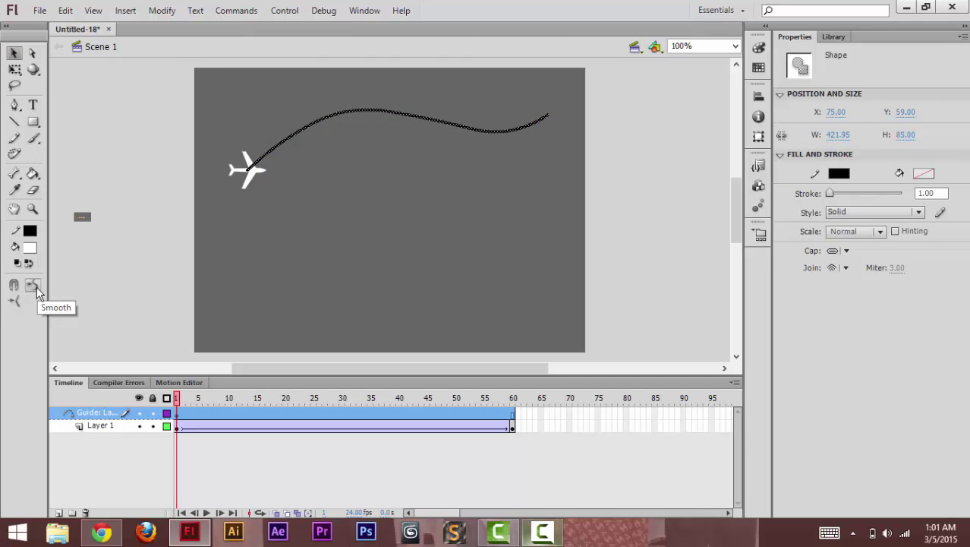
# At frame 1, rotate the airplane counterclockwise to follow the path and move it to the path's start, at about X 59, Y 154.
pyautogui.click(14, 69)
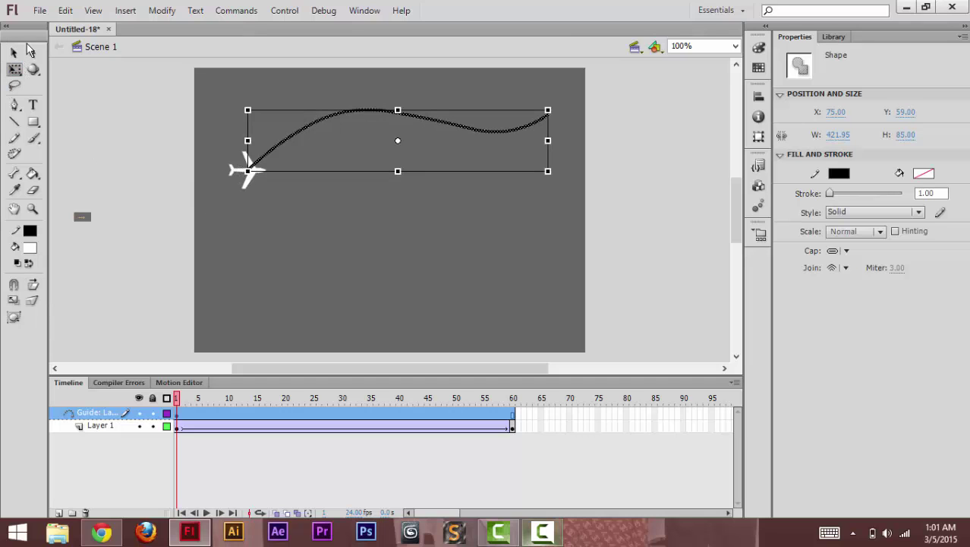
pyautogui.click(13, 52)
pyautogui.click(245, 181)
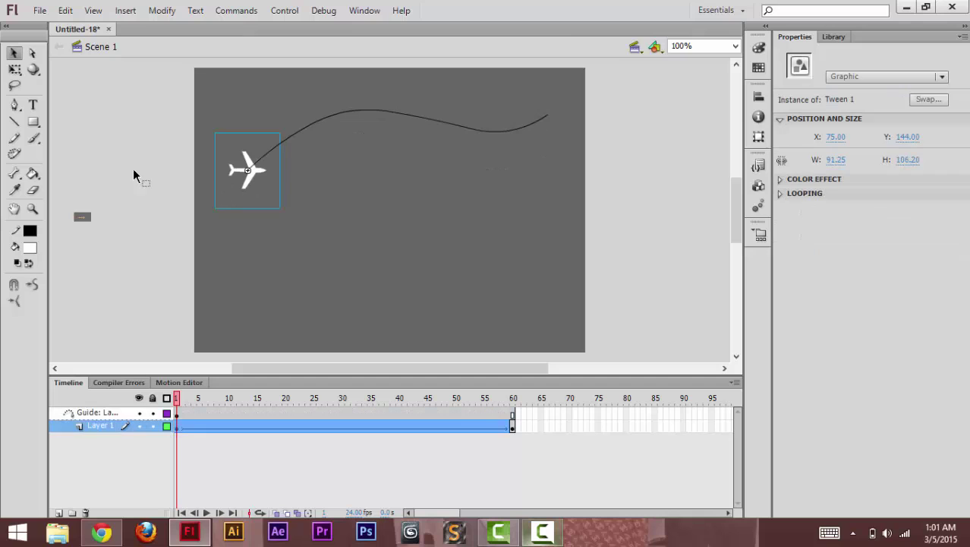
pyautogui.click(14, 69)
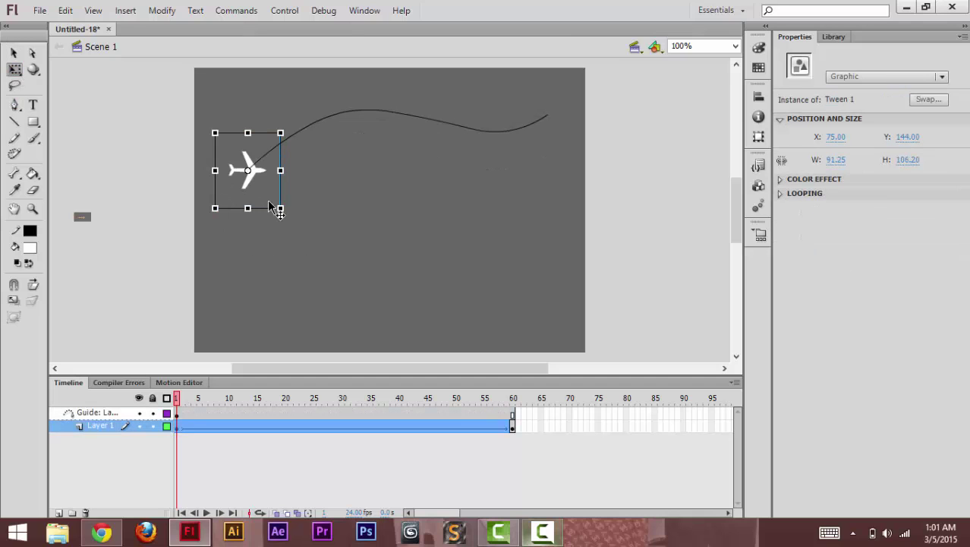
pyautogui.moveTo(282, 215); pyautogui.dragTo(315, 195)
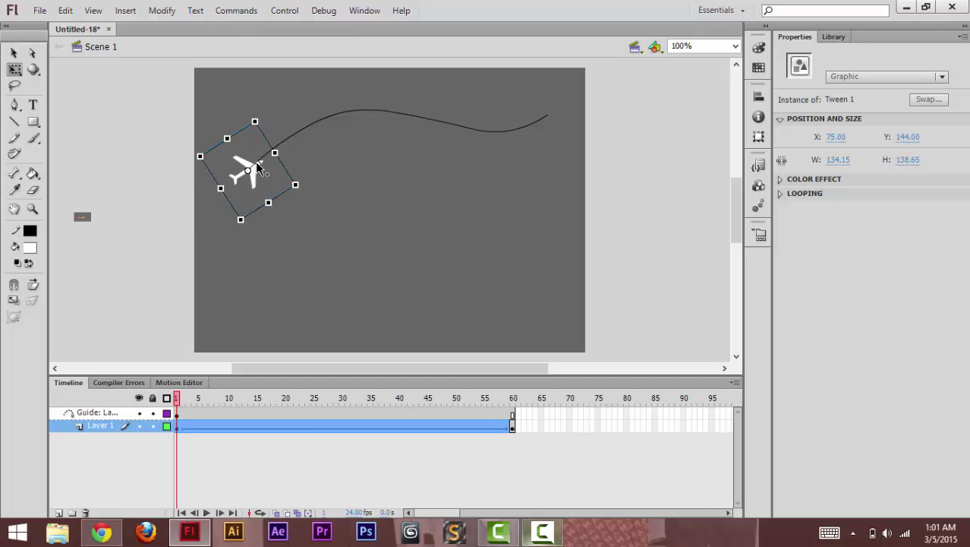
pyautogui.moveTo(240, 179); pyautogui.dragTo(242, 184)
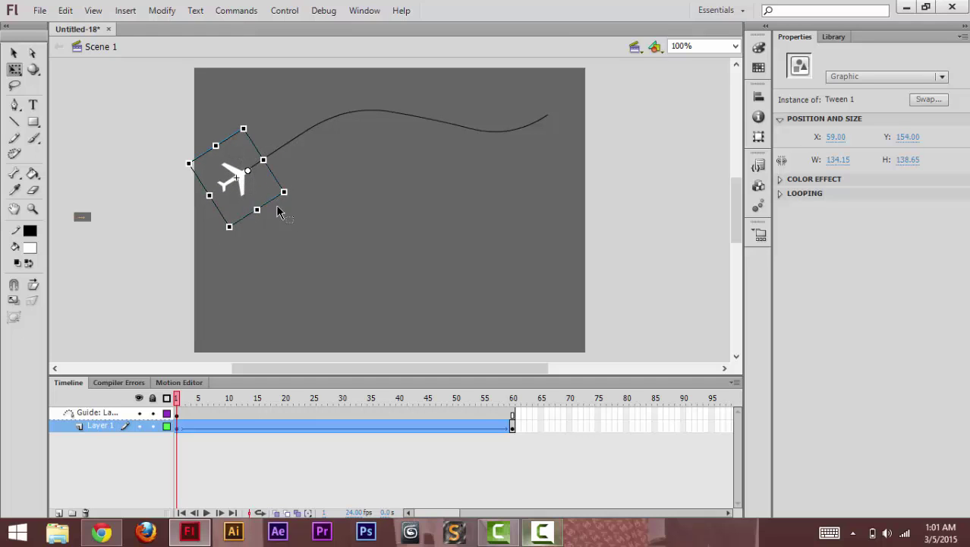
pyautogui.click(313, 194)
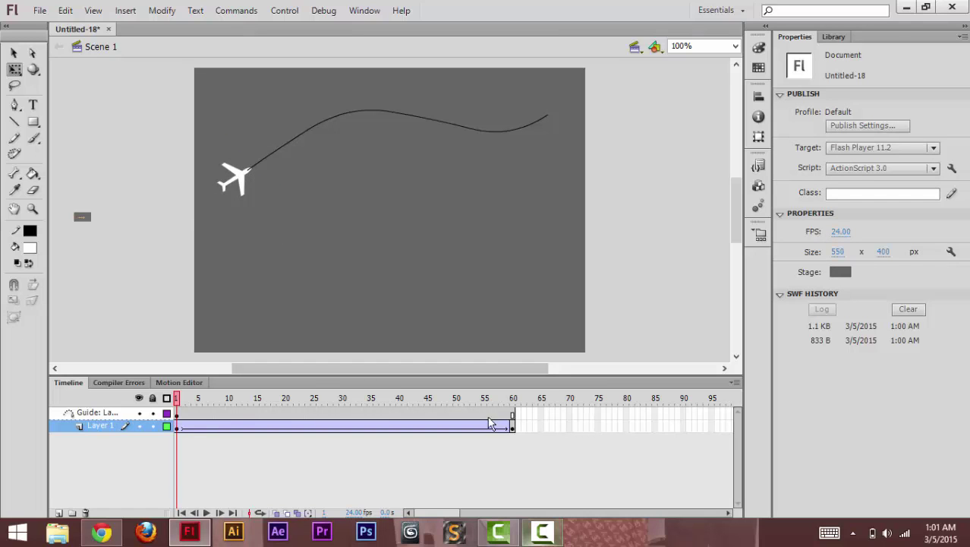
# At frame 60, rotate the airplane counterclockwise and move it to the path's far end, at about X 521, Y 56.
pyautogui.click(512, 426)
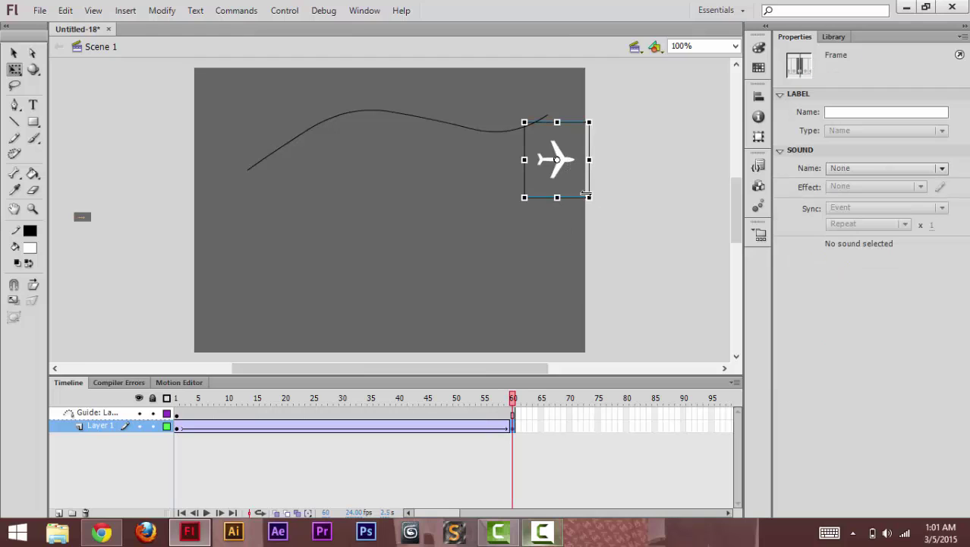
pyautogui.moveTo(596, 202); pyautogui.dragTo(557, 145)
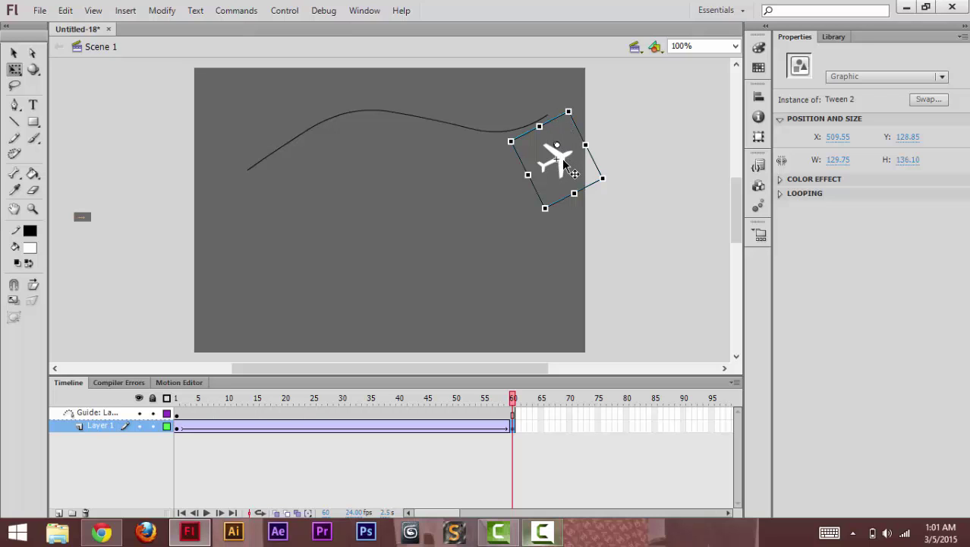
pyautogui.doubleClick(573, 173)
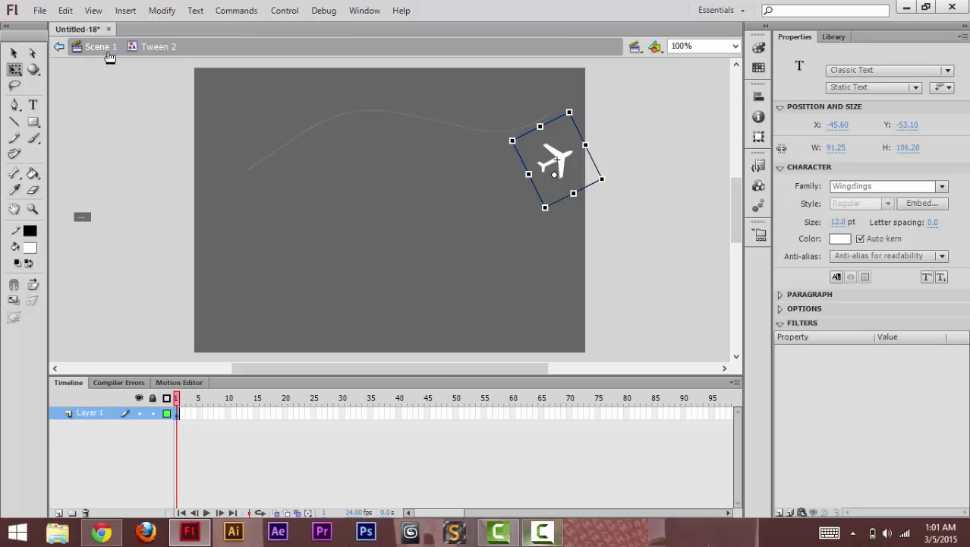
pyautogui.doubleClick(587, 166)
pyautogui.moveTo(571, 165); pyautogui.dragTo(573, 105)
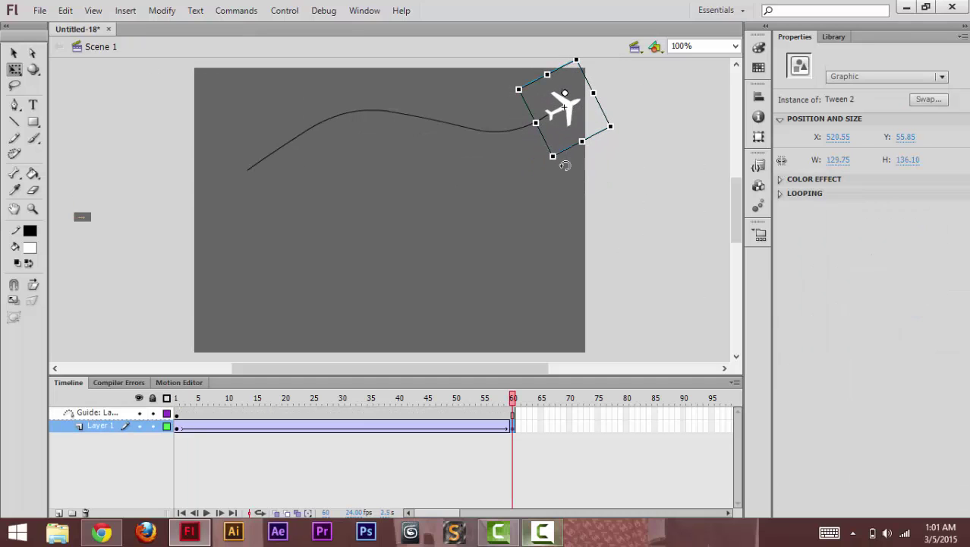
pyautogui.click(446, 230)
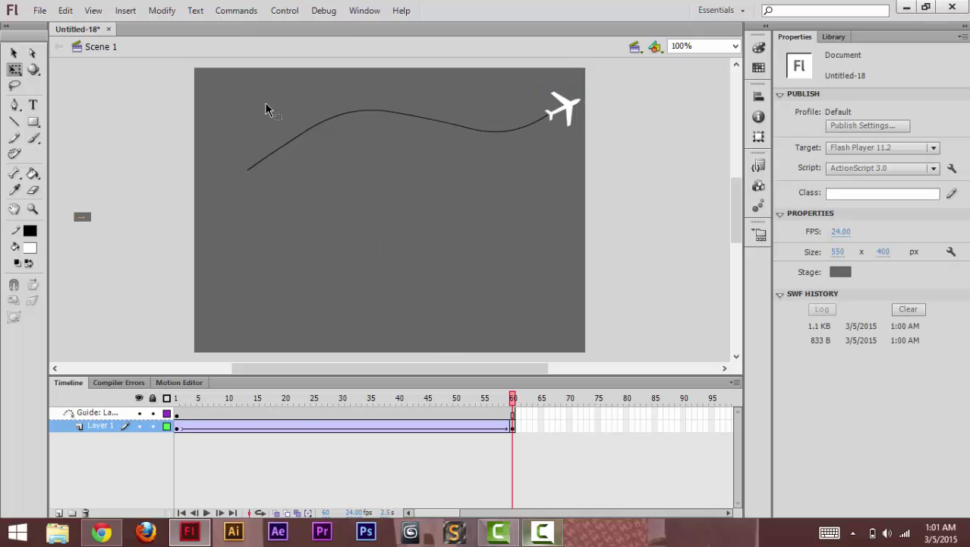
# Test the movie to check how the airplane flies with the motion guide.
pyautogui.click(279, 13)
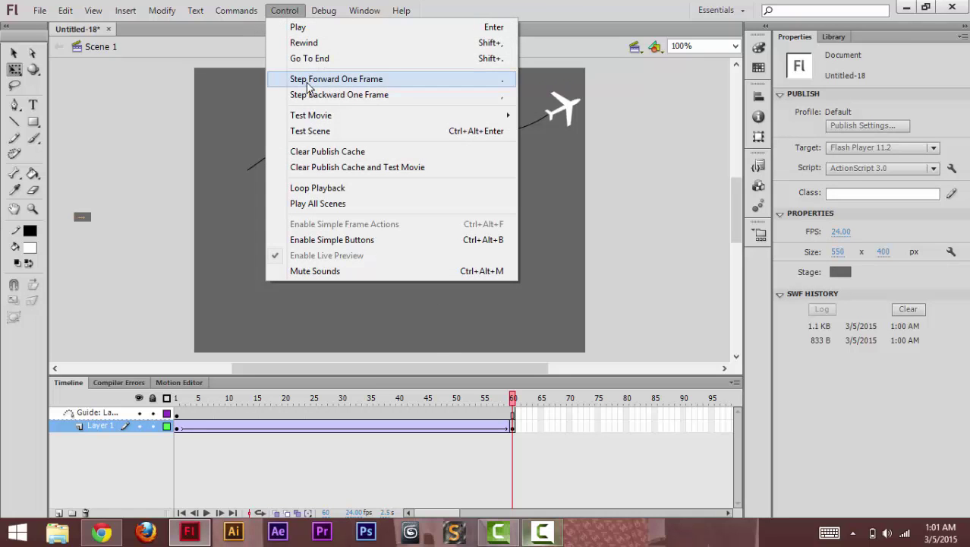
pyautogui.moveTo(501, 115)
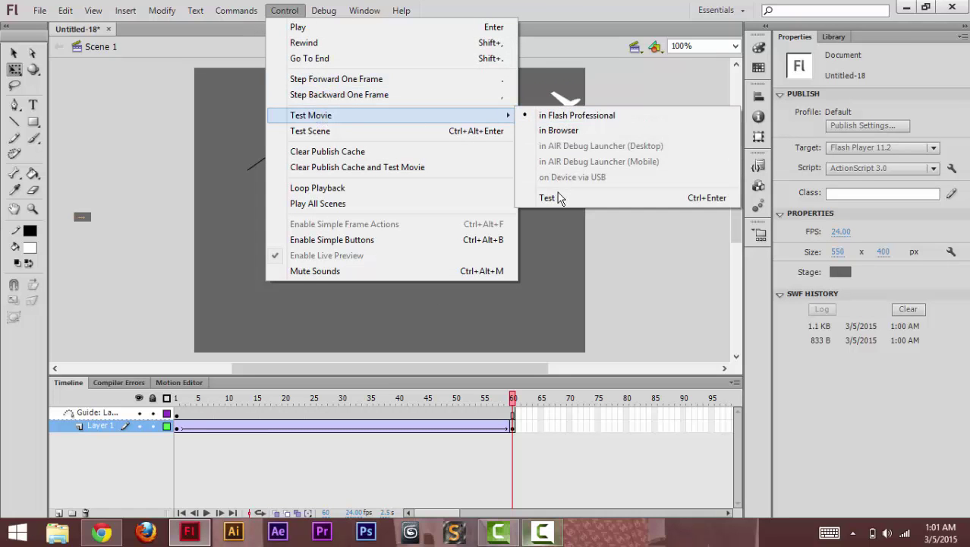
pyautogui.click(557, 197)
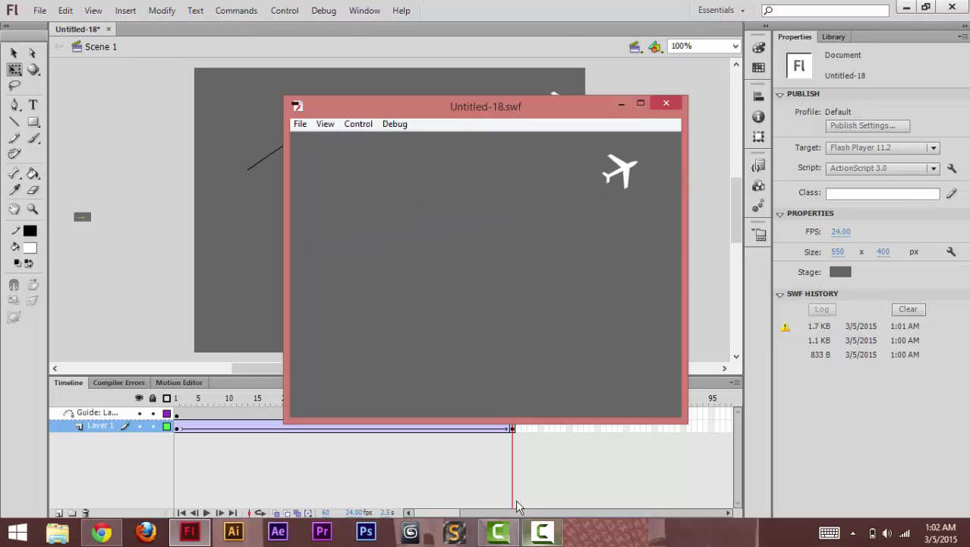
pyautogui.click(542, 539)
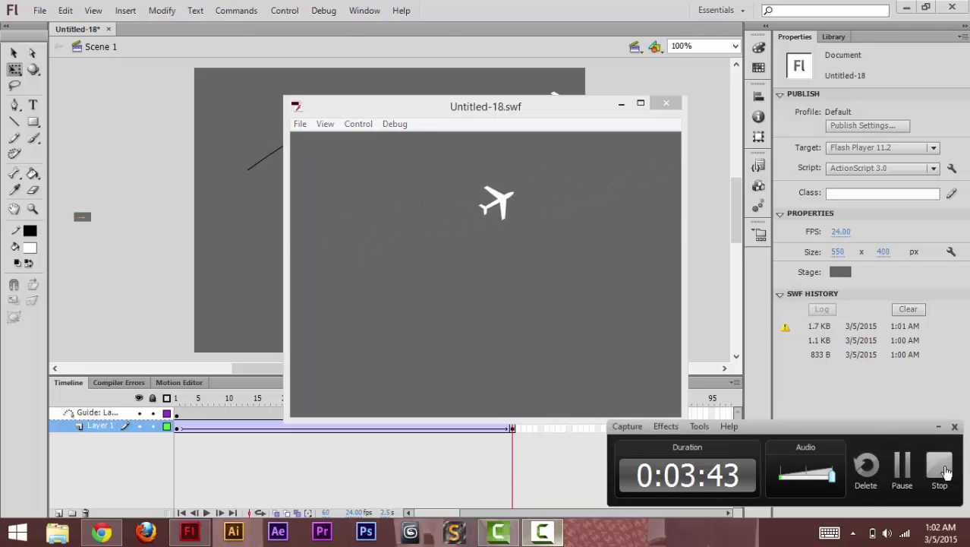